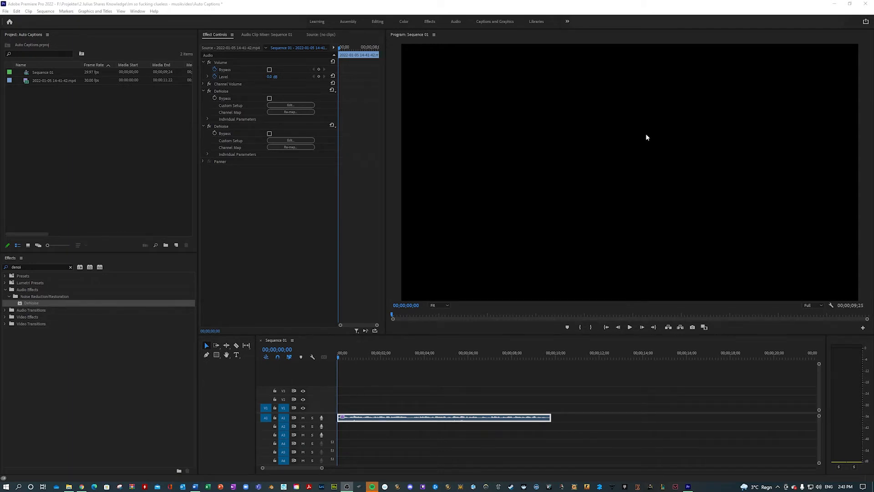
Step: Play the audio clip through to its end and return the playhead to the start of the sequence
click(436, 371)
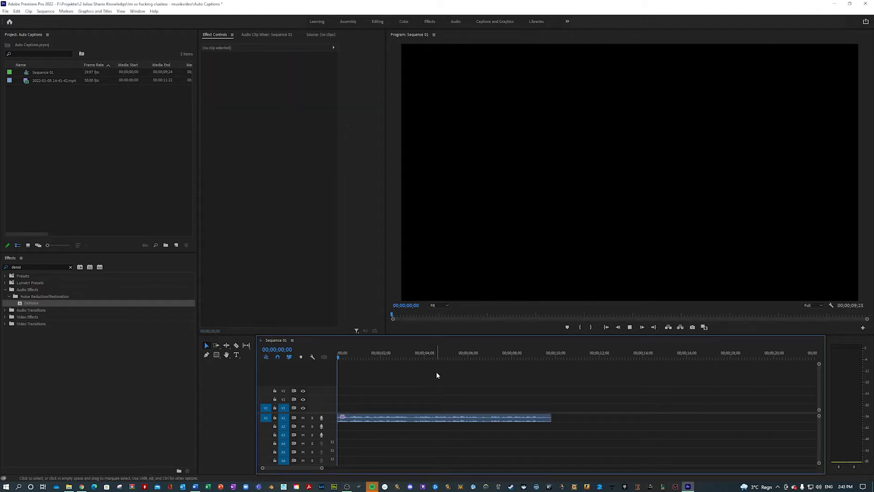
key(space)
click(394, 417)
click(417, 370)
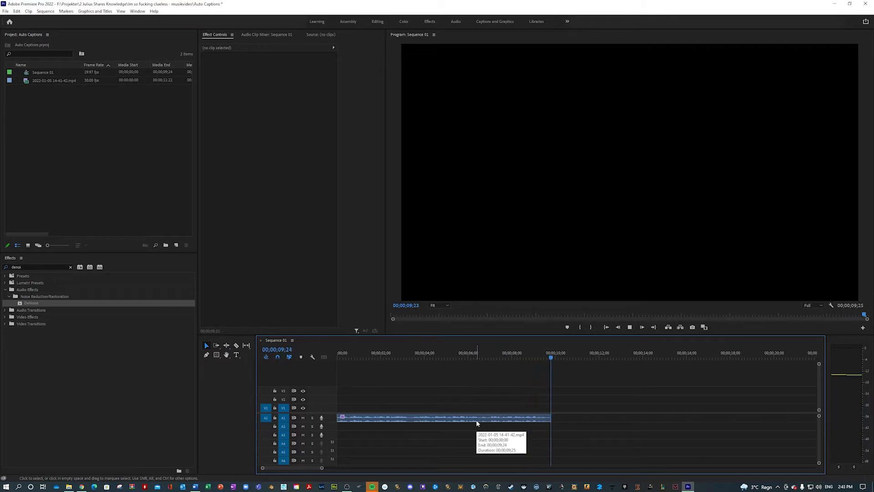
click(537, 355)
key(Home)
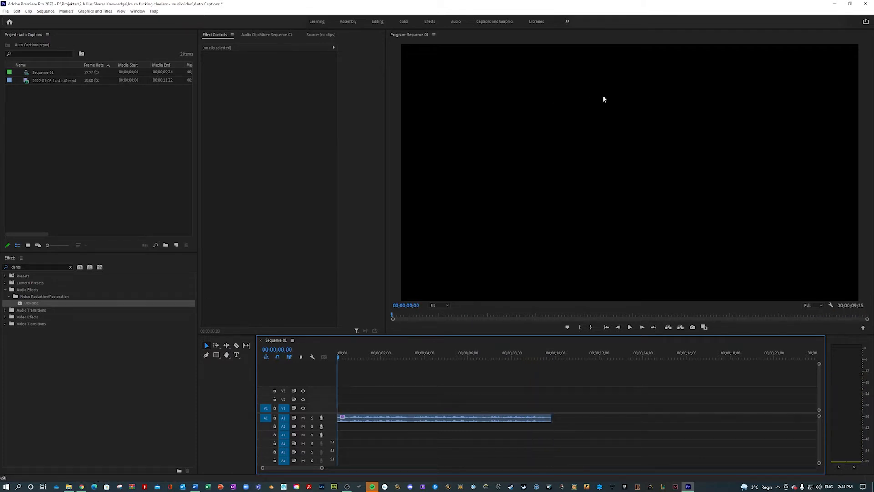
Step: Switch to the Captions and Graphics workspace and transcribe the sequence's audio from the Mix with English as the language
click(487, 22)
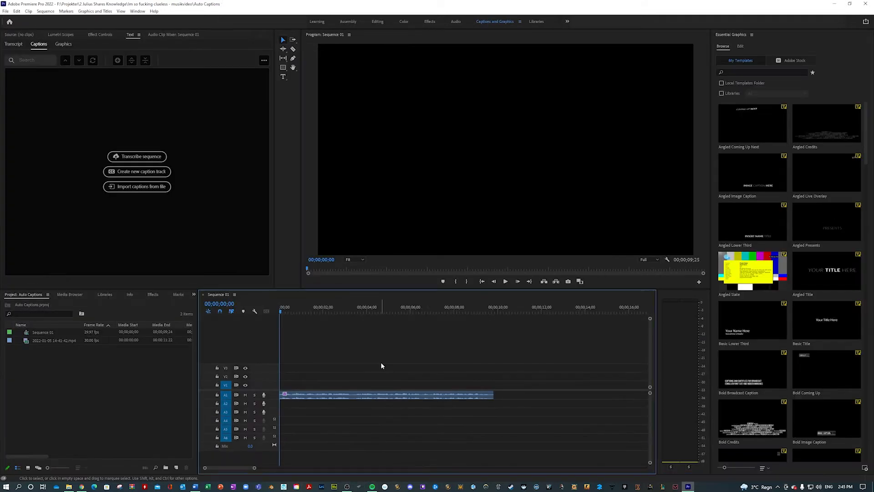
click(338, 396)
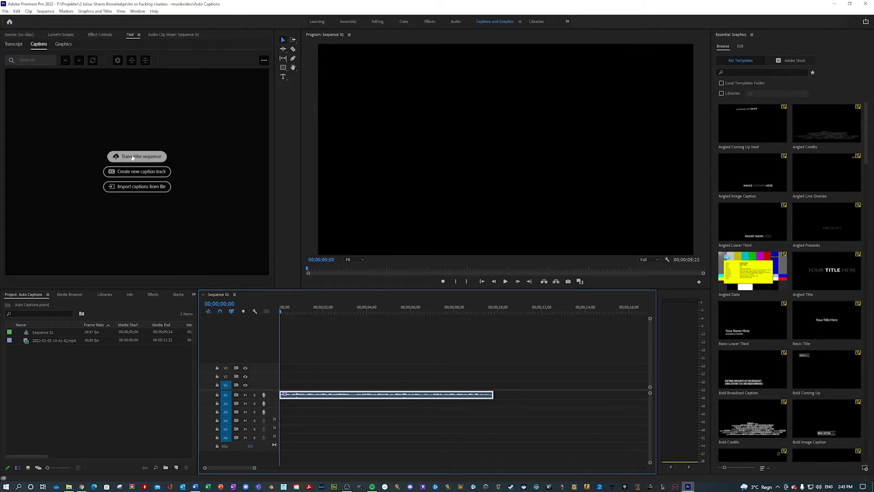
click(132, 156)
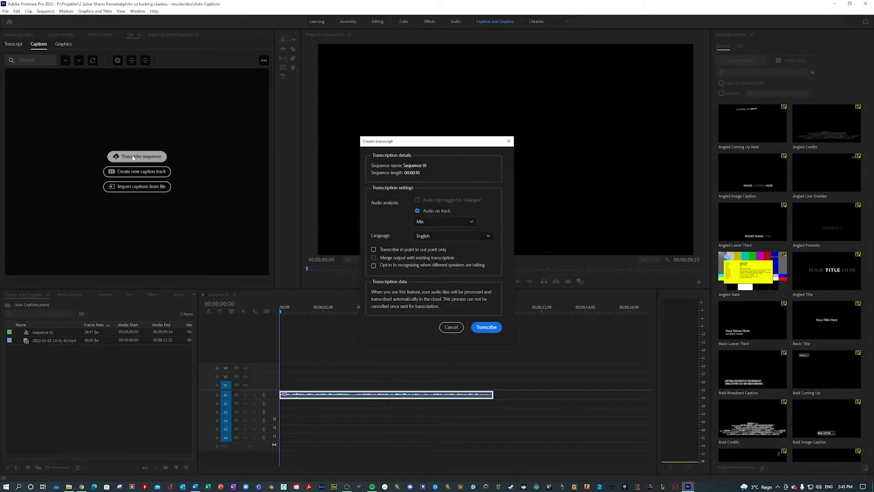
click(426, 222)
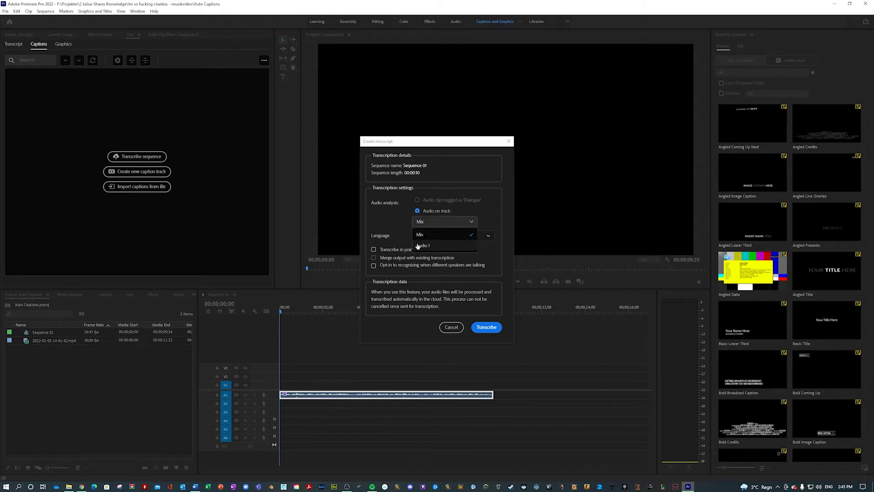
click(419, 235)
click(428, 236)
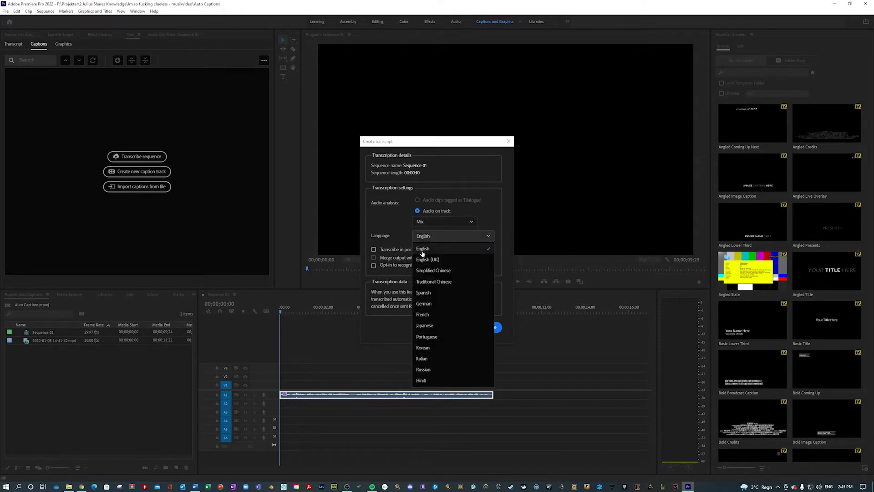
click(422, 254)
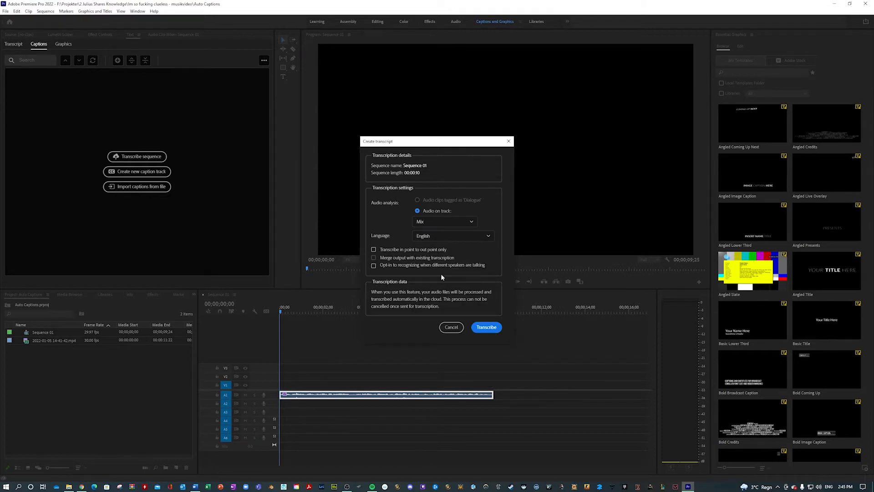
click(487, 327)
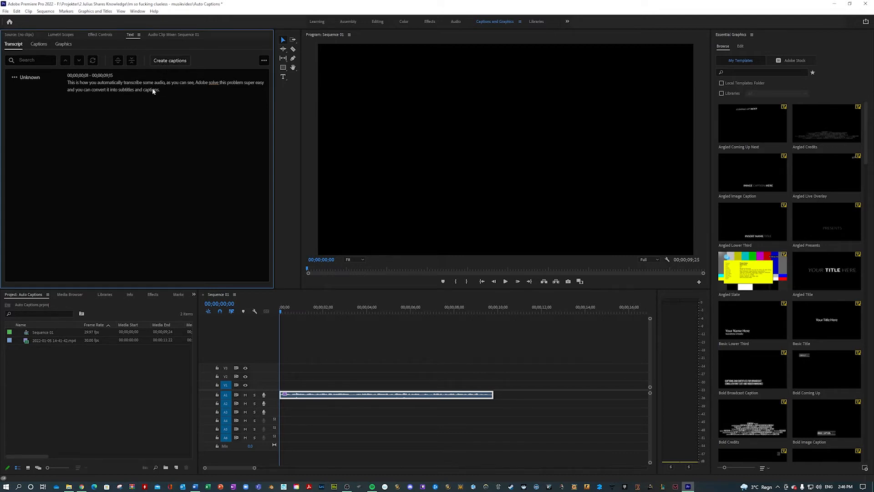
Step: Create captions from the sequence transcript with the Subtitle default preset, Subtitle format, no style and double lines
click(164, 61)
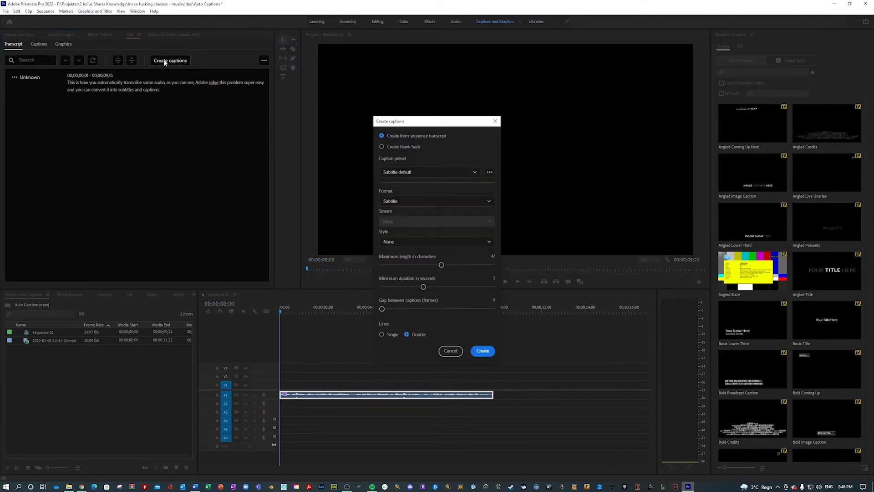
click(433, 201)
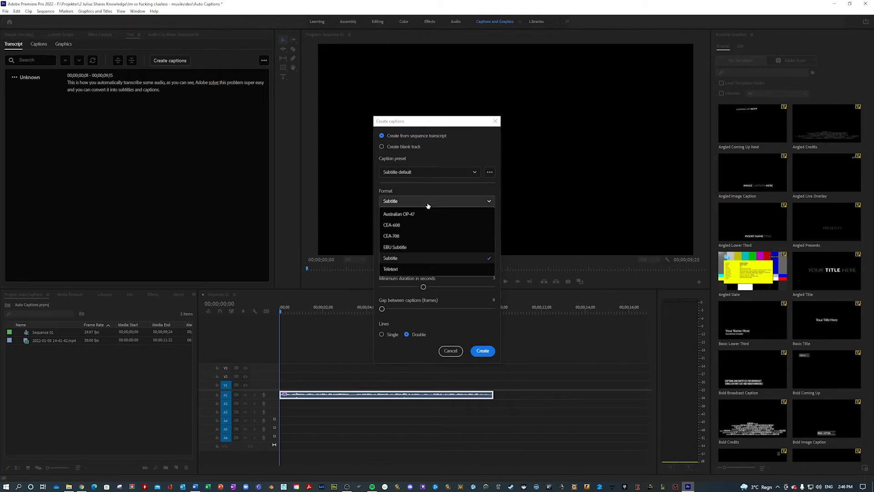
click(392, 258)
click(408, 172)
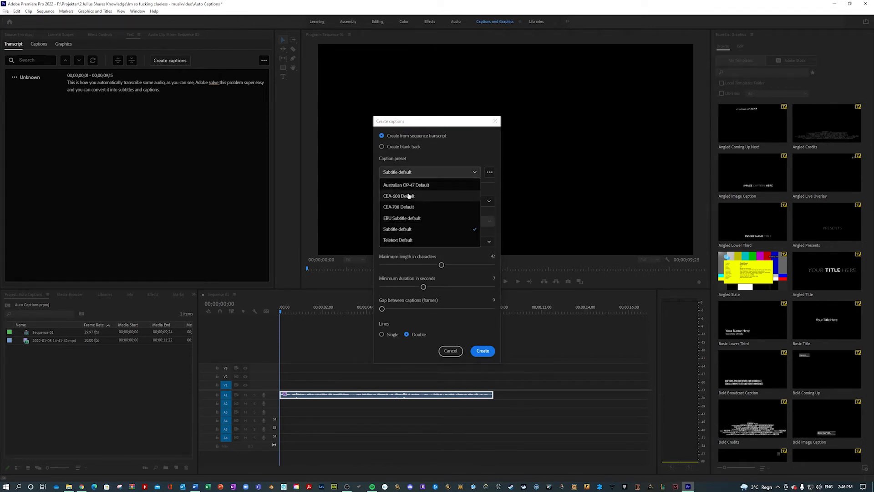
click(400, 230)
click(400, 246)
click(401, 253)
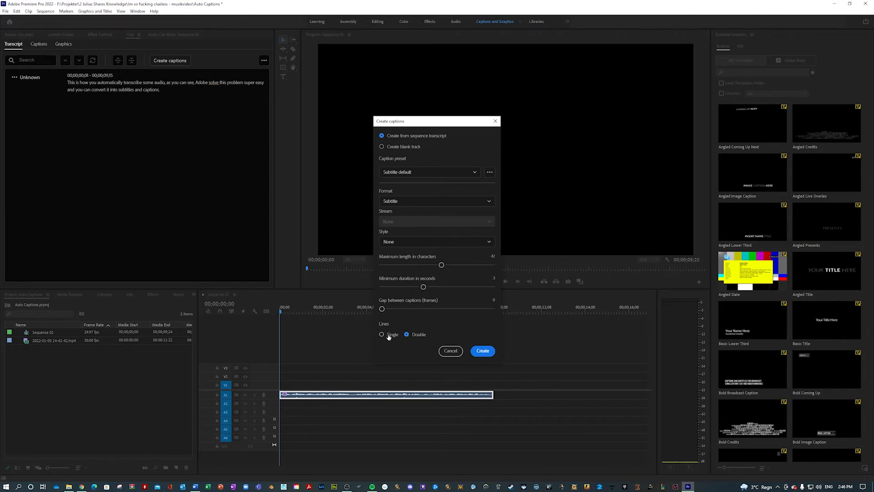
click(483, 350)
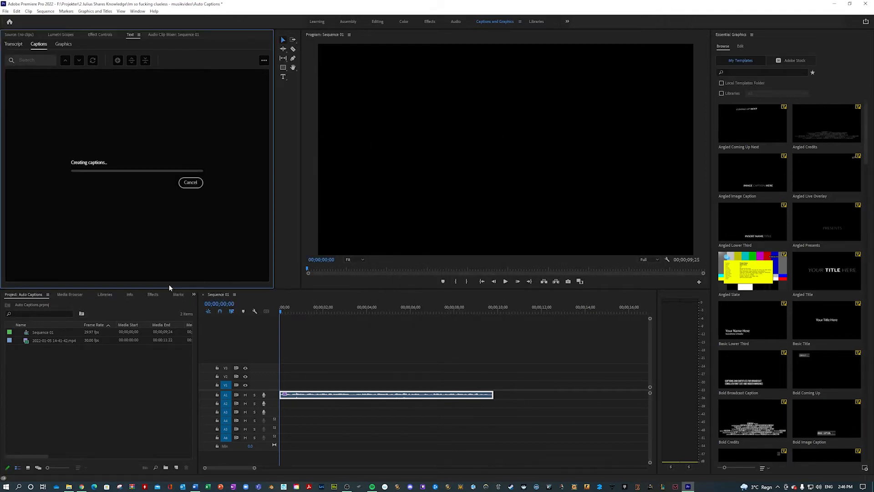
Step: Play the sequence to review the generated captions, and return the playhead to the start
click(282, 359)
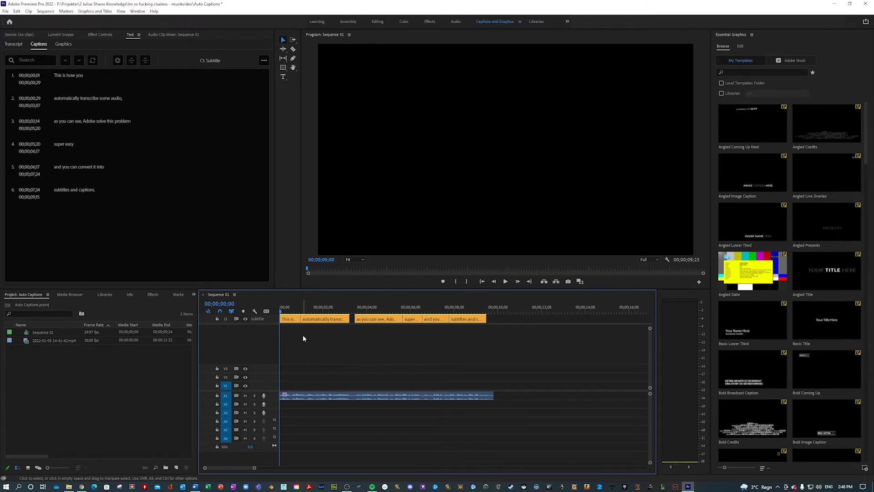
key(space)
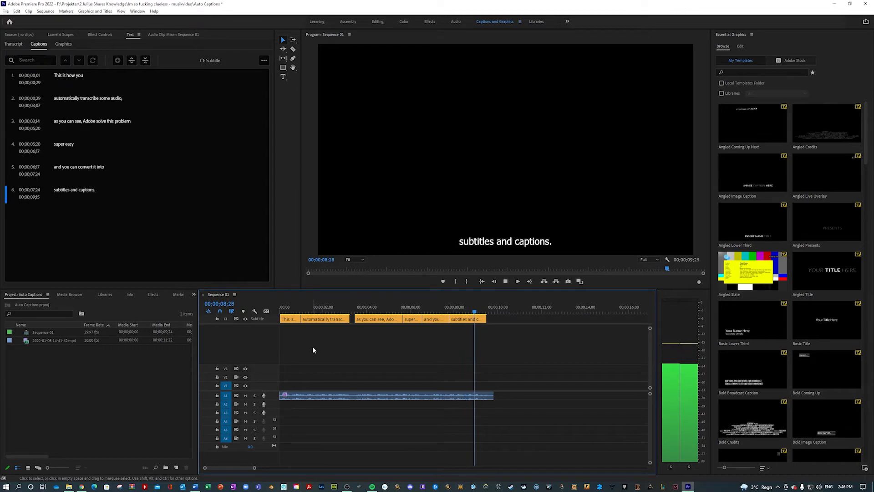
drag(486, 315, 242, 311)
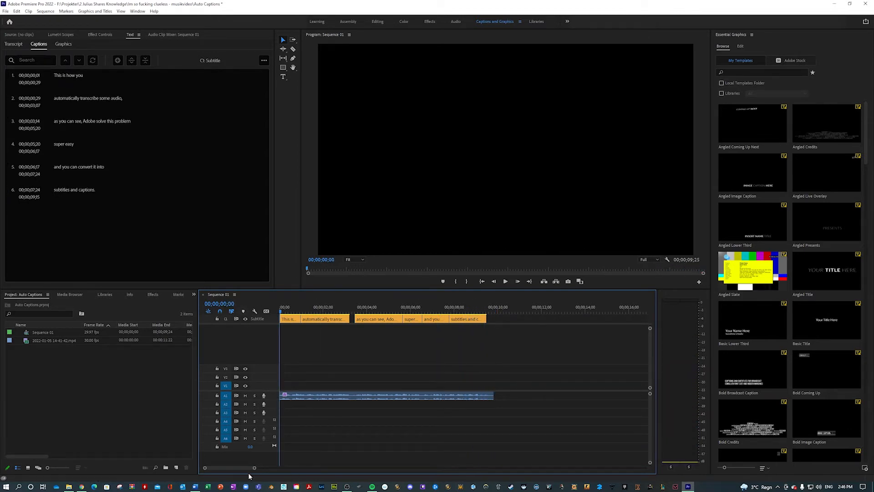
Step: Trim the audio clip's start to match the first caption and ripple delete the small gap before it
drag(255, 470, 232, 468)
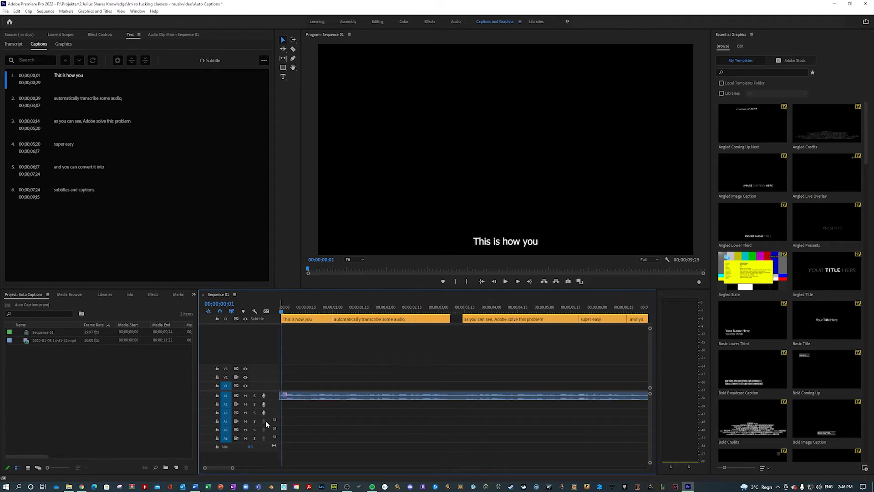
drag(282, 396, 284, 396)
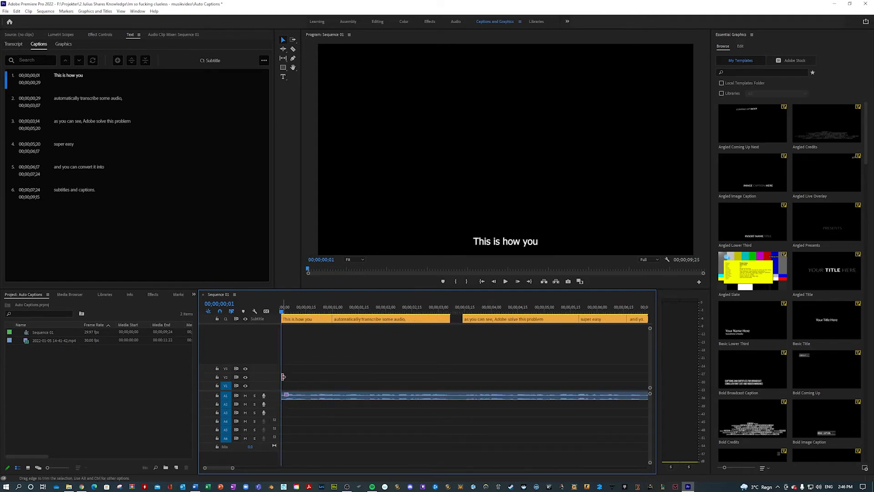
right_click(279, 322)
right_click(280, 321)
click(300, 327)
Step: Cut the audio at both ends of the gap between the second and third captions and ripple delete that section
key(Down)
key(Down)
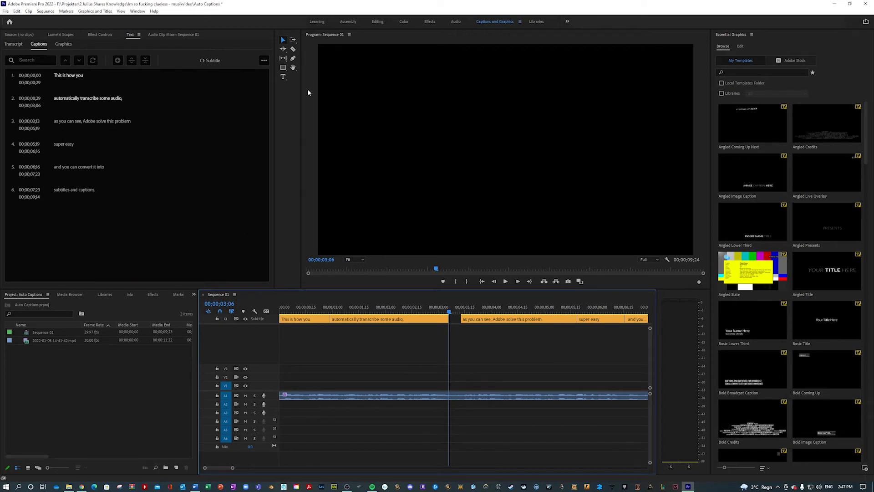
click(293, 48)
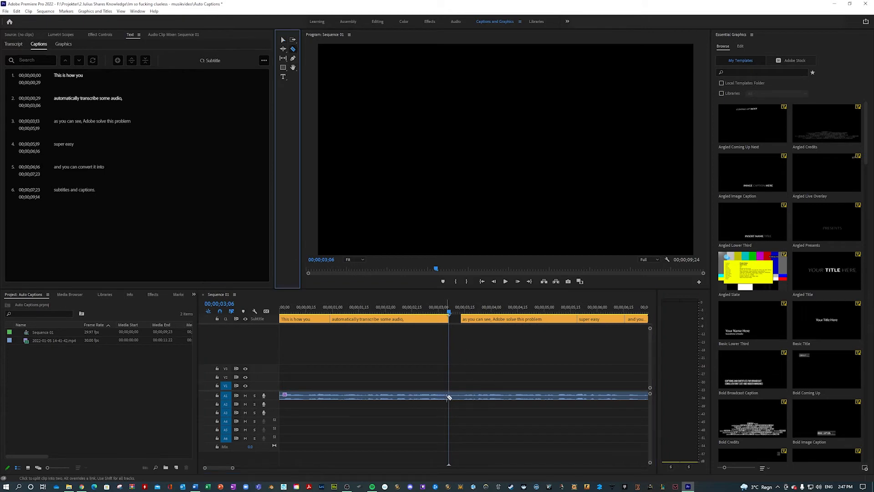
click(450, 397)
key(Down)
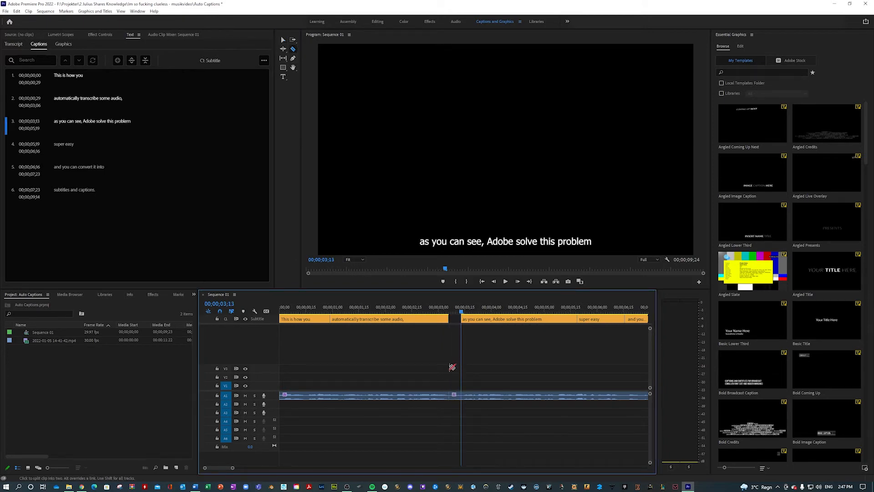
click(461, 396)
right_click(458, 397)
click(487, 151)
Step: Play the shortened sequence from the start and trim the audio's end to the end of the last caption
key(Home)
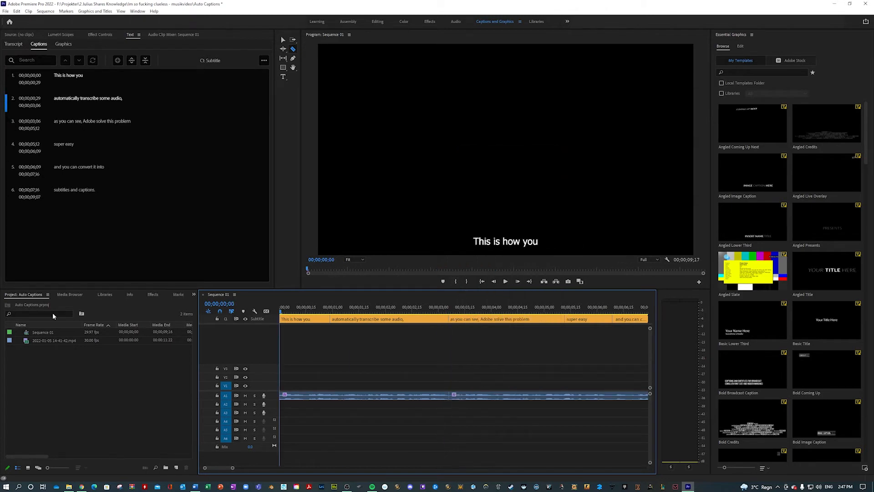
key(space)
click(283, 39)
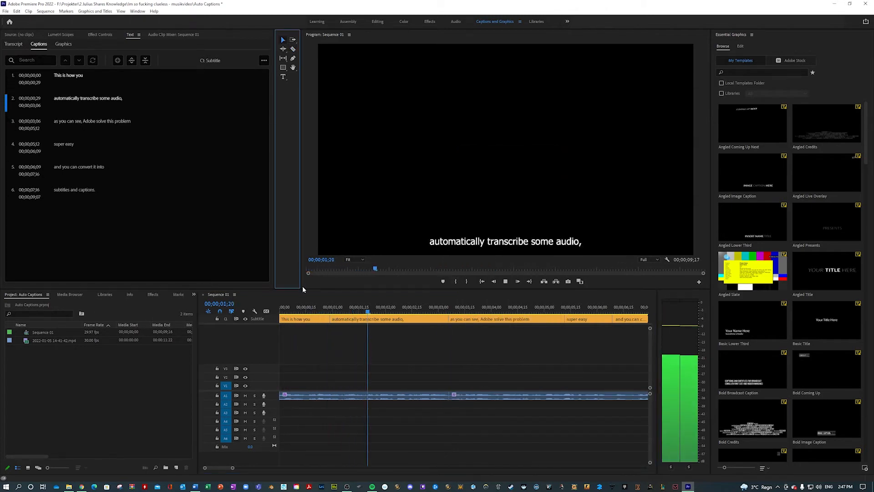
drag(232, 469, 241, 468)
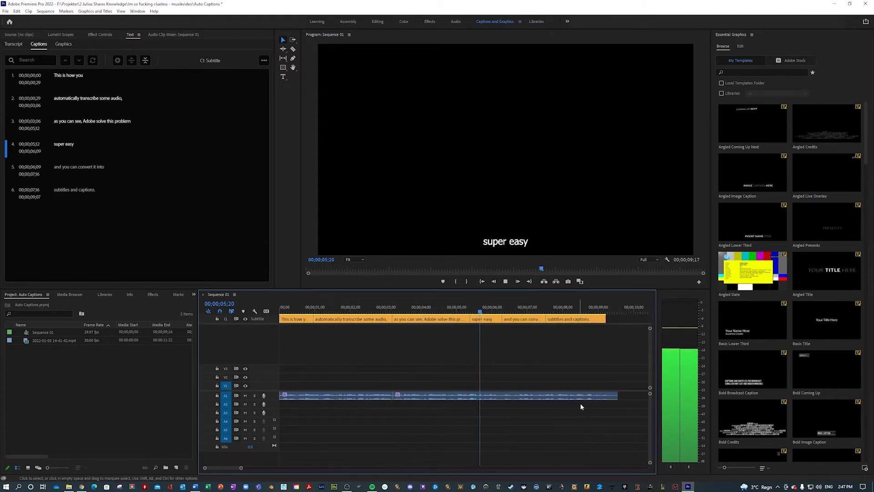
drag(617, 395, 605, 394)
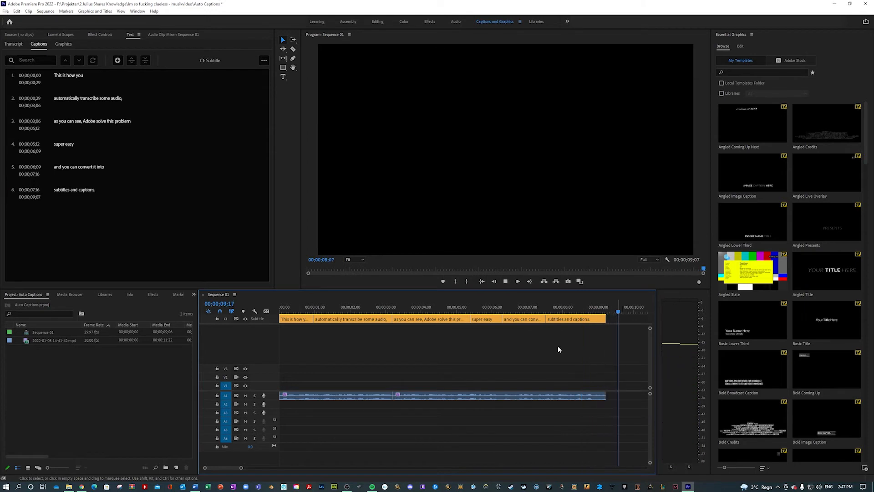
mouse_move(306, 312)
mouse_down()
mouse_move(289, 312)
mouse_move(318, 311)
mouse_up()
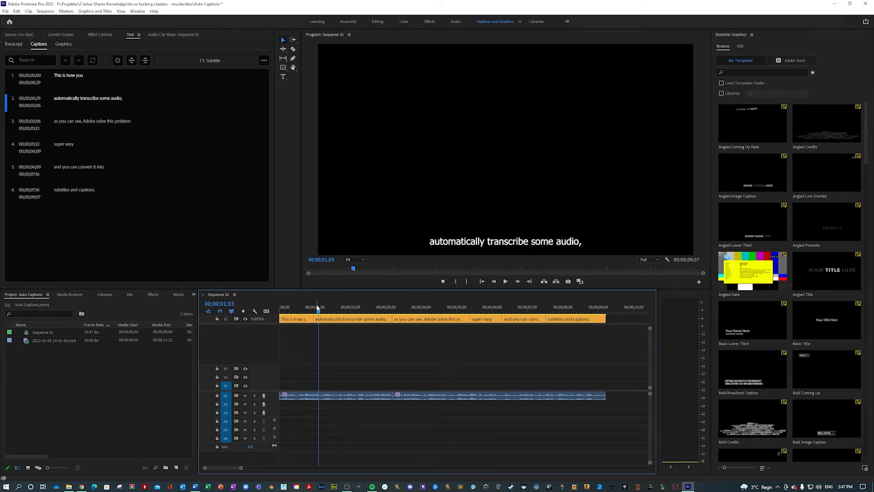
double_click(67, 76)
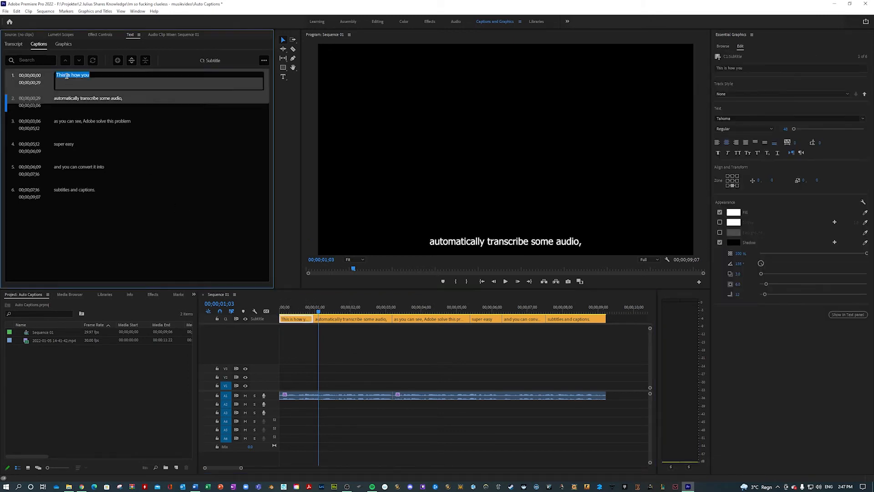
click(94, 76)
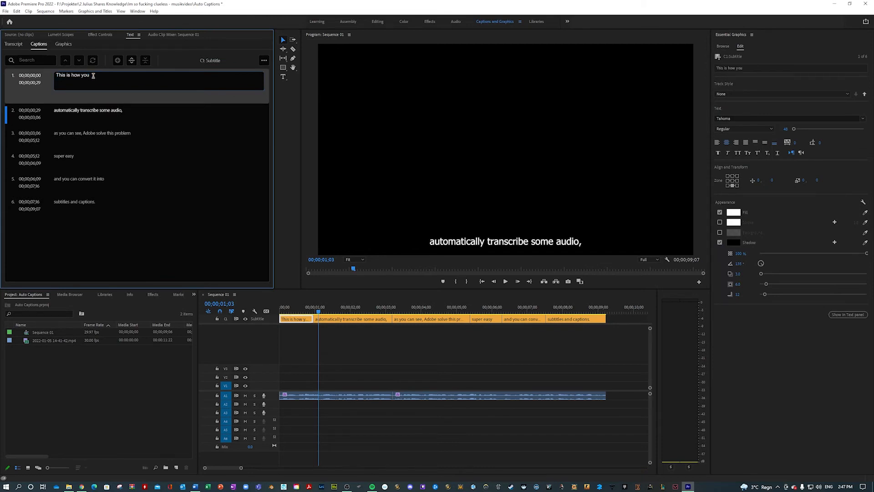
click(110, 116)
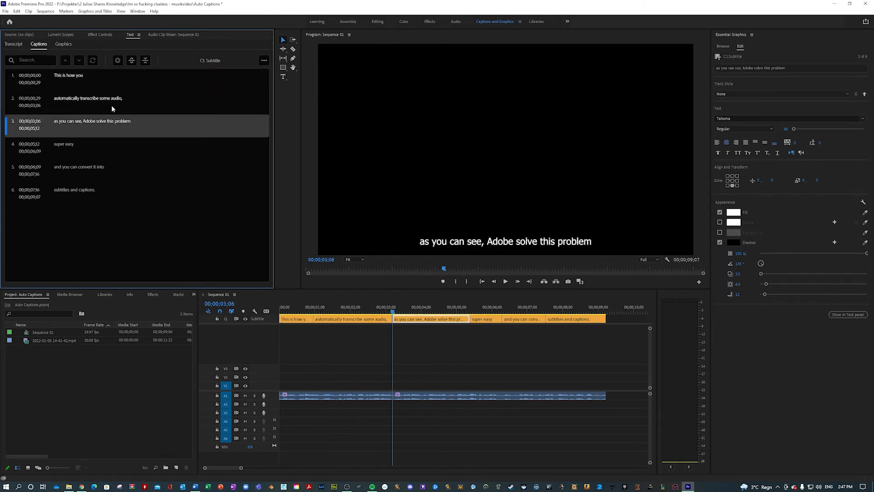
Step: Replace the comma at the end of the second caption with a period so it reads "automatically transcribe some audio."
click(112, 108)
double_click(125, 99)
click(148, 99)
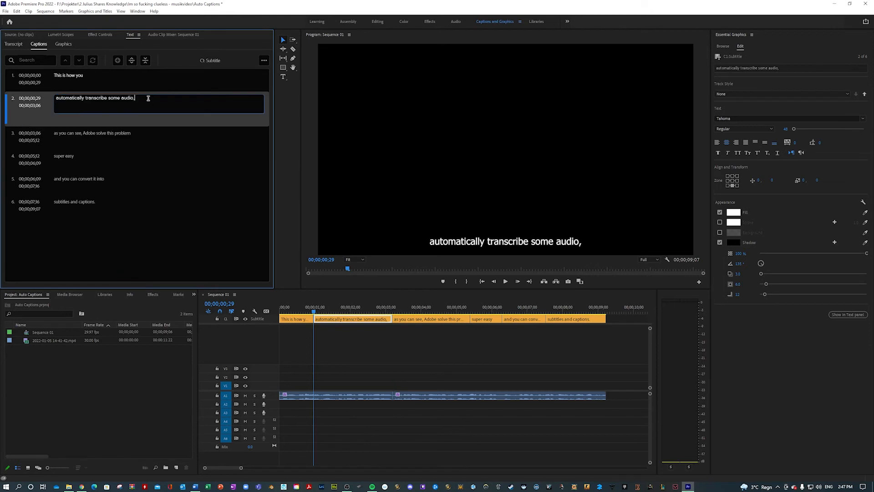
key(BackSpace)
text(.)
Step: Capitalize the first letter of the third caption so it reads "As you can see, Adobe solve this problem"
click(69, 137)
double_click(59, 124)
click(59, 122)
key(BackSpace)
text(A)
click(77, 232)
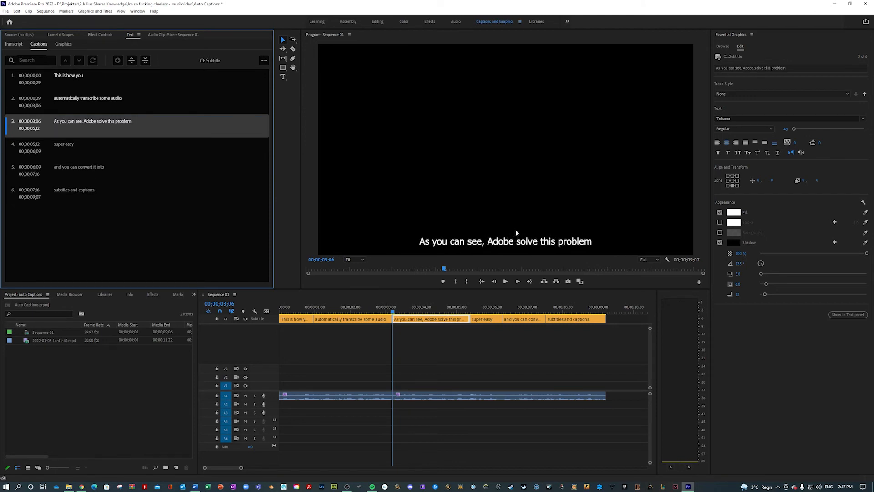
Step: Play the sequence from the start to check the edited caption text
click(203, 314)
key(Home)
key(space)
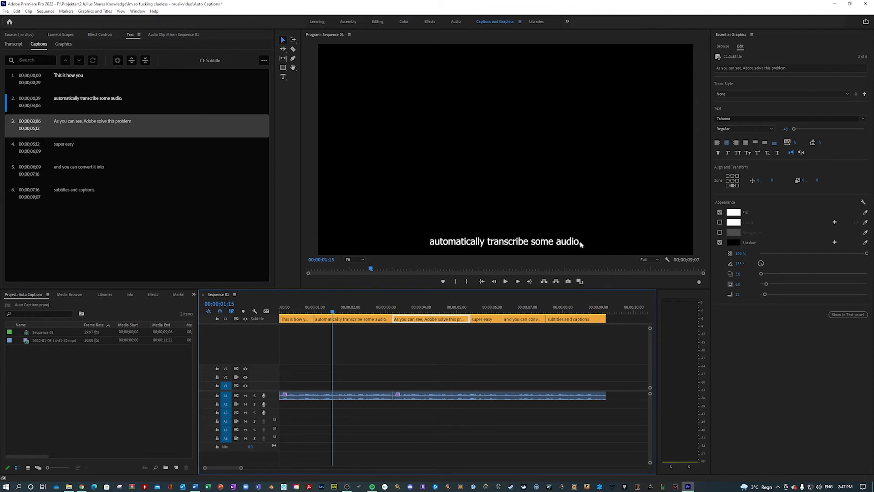
Step: Select all six subtitle captions and set their fill colour to bright green (6CFF00)
click(426, 347)
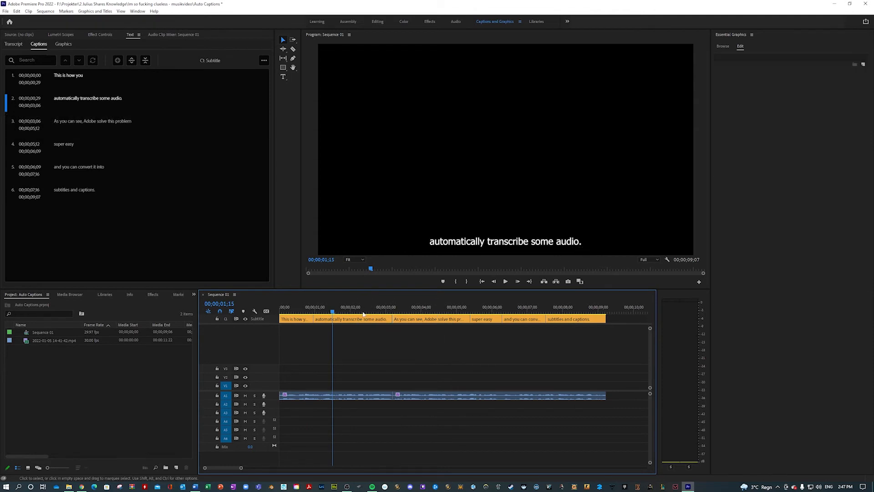
drag(611, 332, 292, 314)
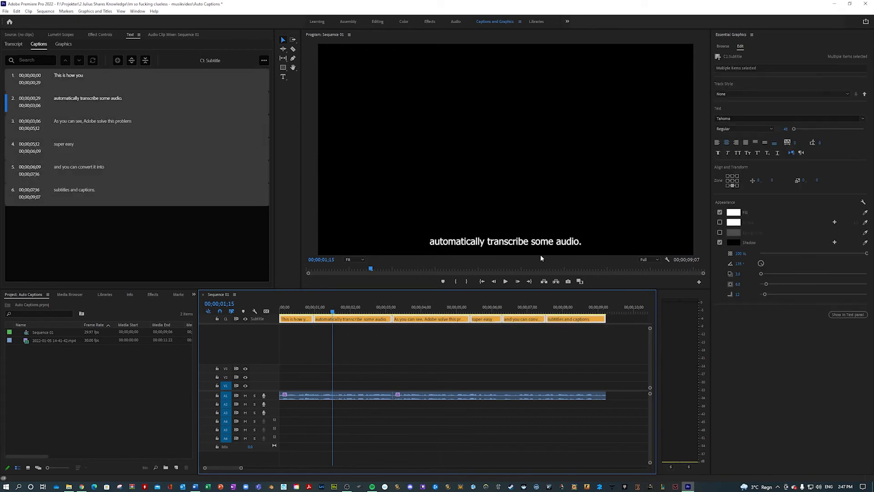
click(733, 213)
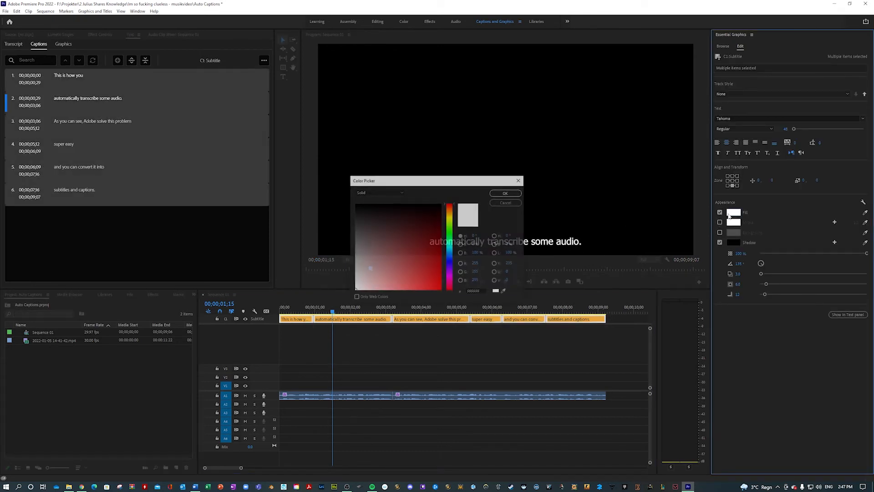
click(428, 236)
click(450, 227)
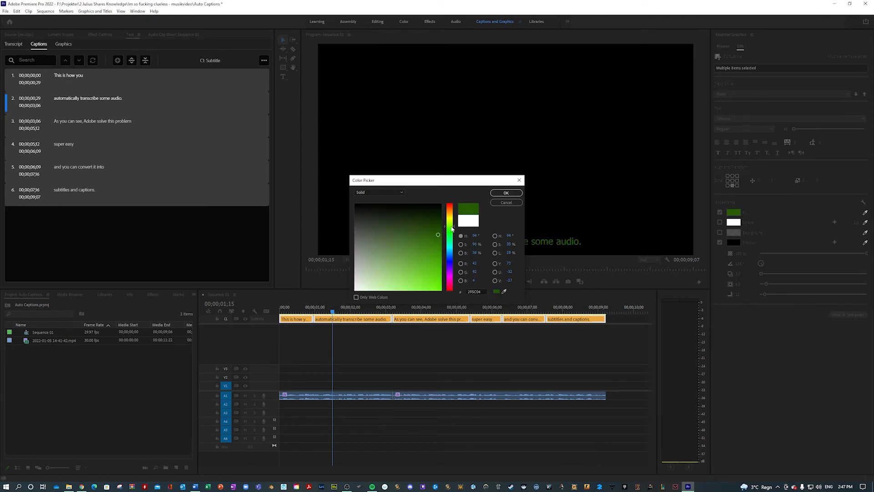
drag(426, 239, 457, 312)
click(500, 192)
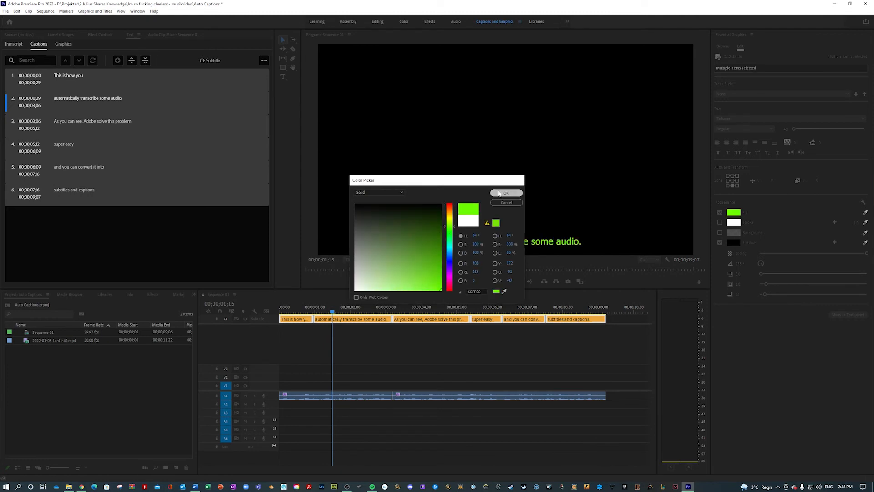
Step: Change the font of all selected captions to Bahnschrift in the Light Condensed style
click(740, 118)
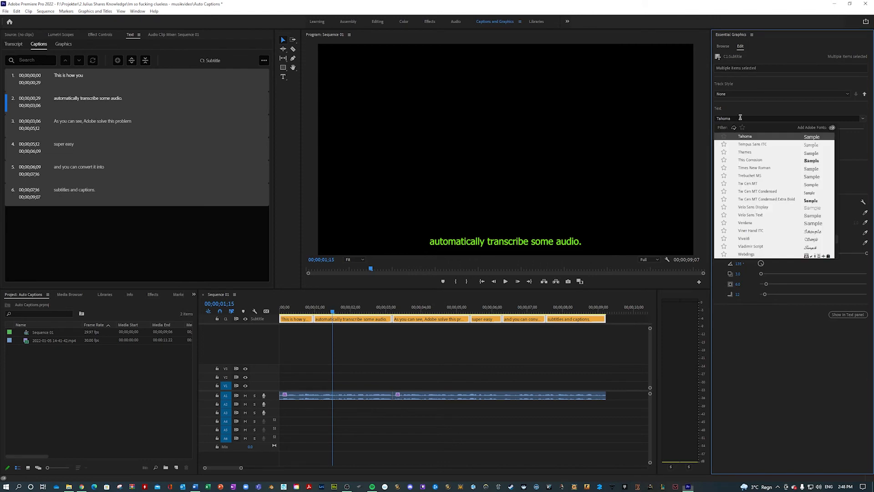
text(bahn)
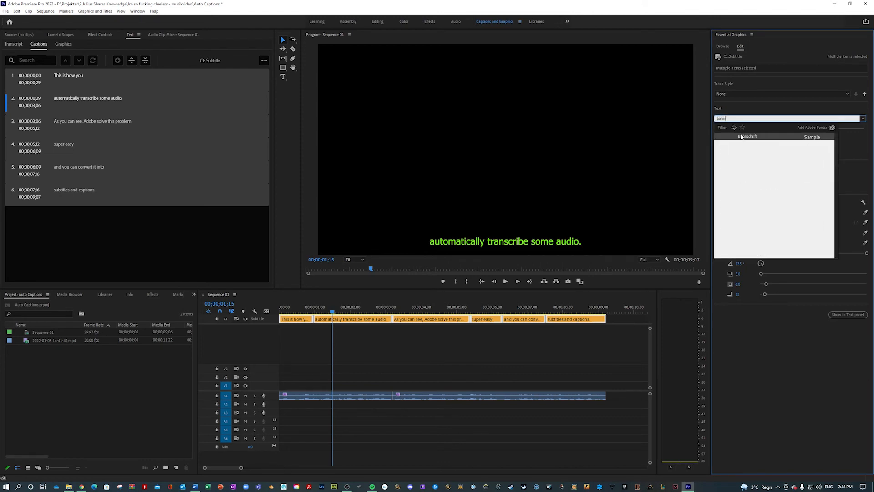
click(741, 136)
click(746, 129)
click(736, 206)
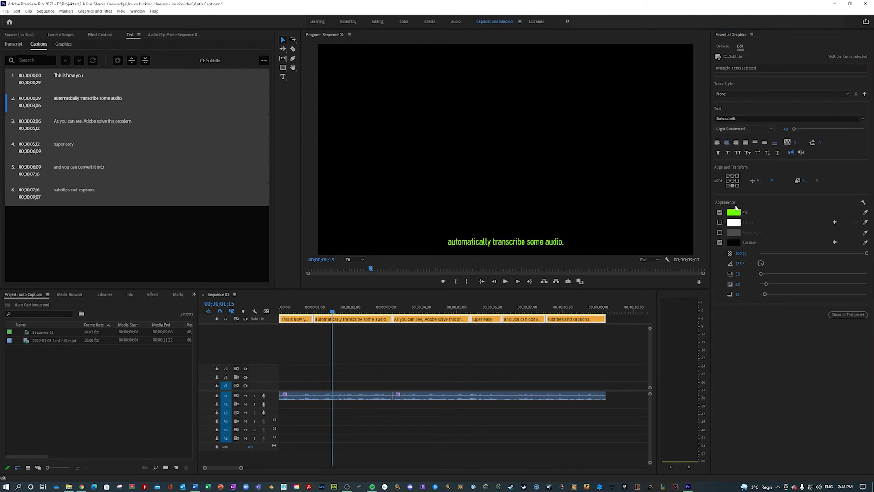
Step: Enlarge the selected captions' text to size 114 and set their font to Bradley Hand ITC
drag(795, 130, 798, 131)
drag(799, 131, 797, 130)
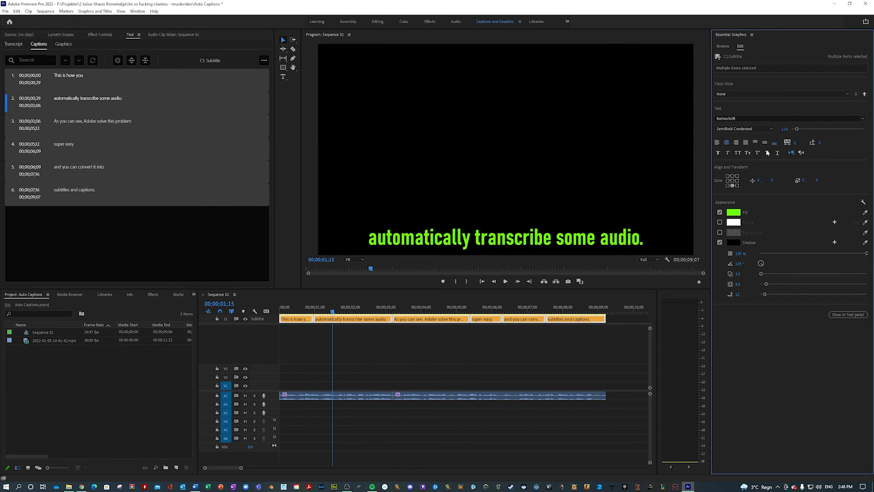
click(728, 119)
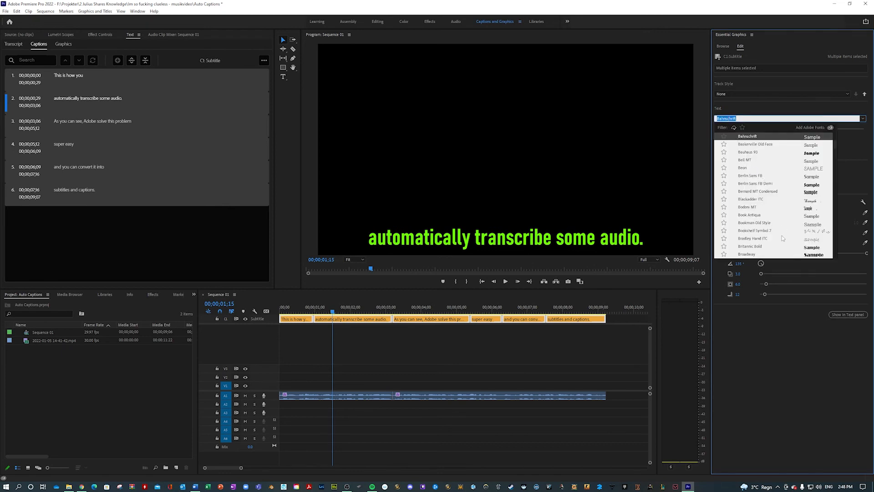
click(758, 238)
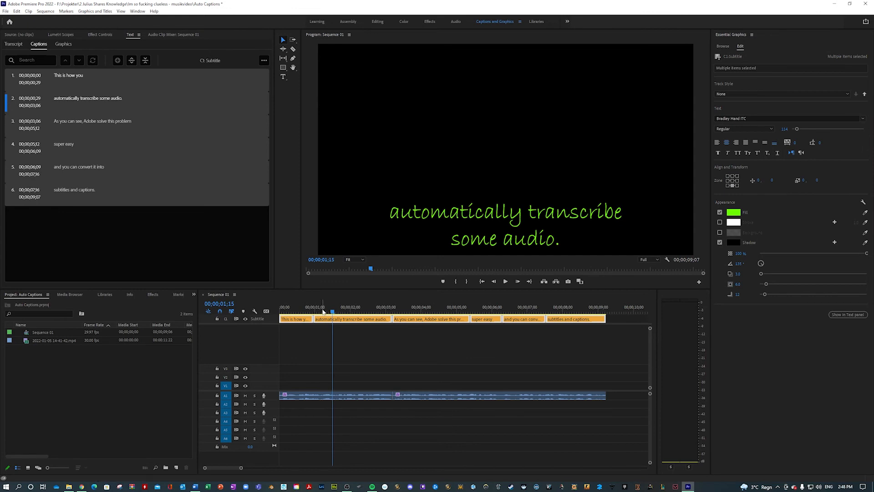
Step: Return to the start of the sequence to review the restyled captions
click(318, 347)
key(Home)
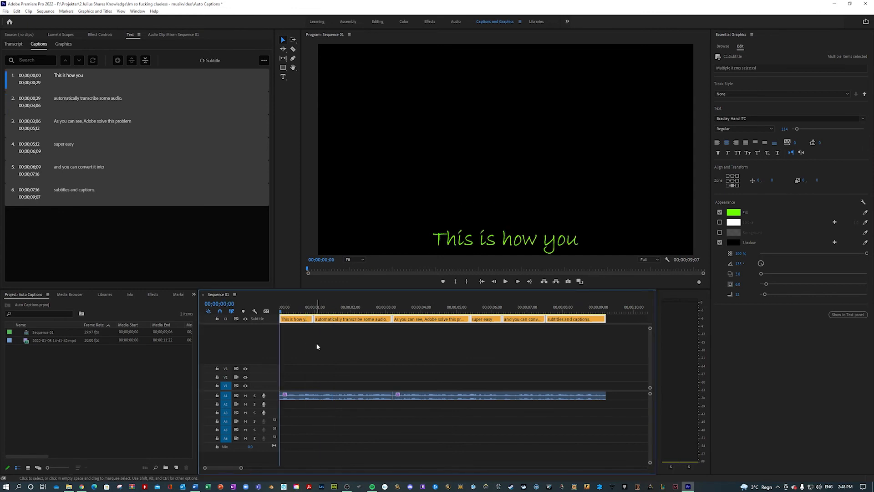